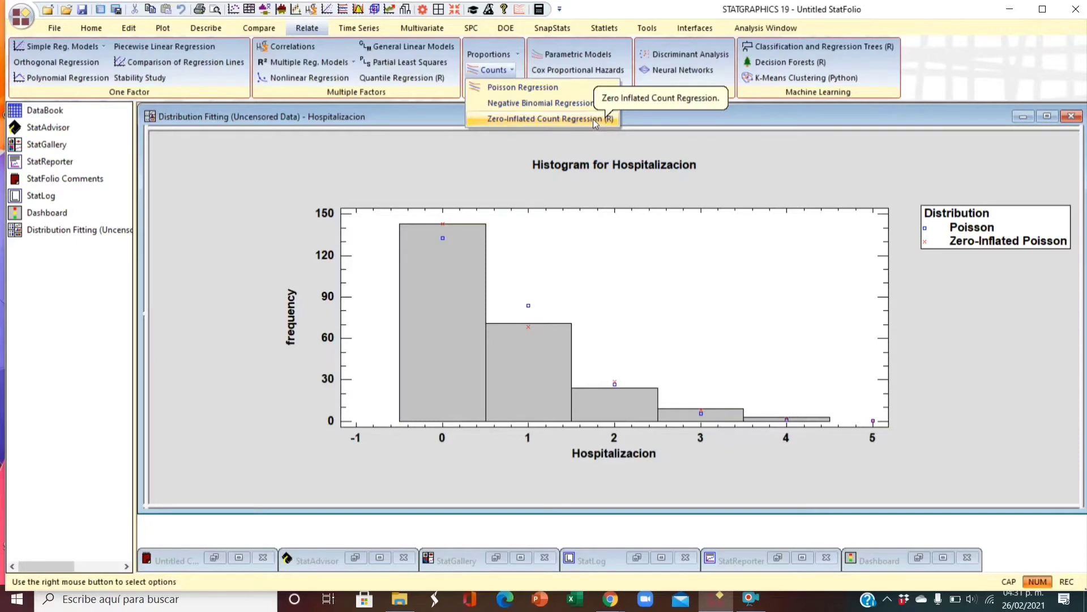
Step: Start a Zero-Inflated Count Regression with Hospitalizacion as dependent variable and Genero, Casado and Seguro as categorical factors
{"action": "left_click", "coordinate": [593, 119]}
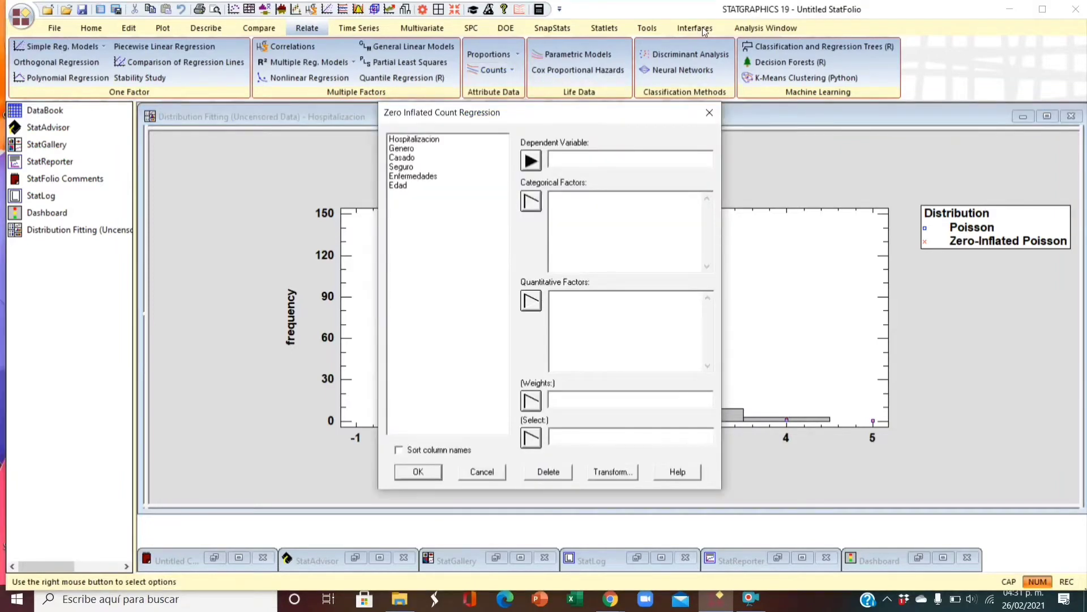
{"action": "double_click", "coordinate": [433, 142]}
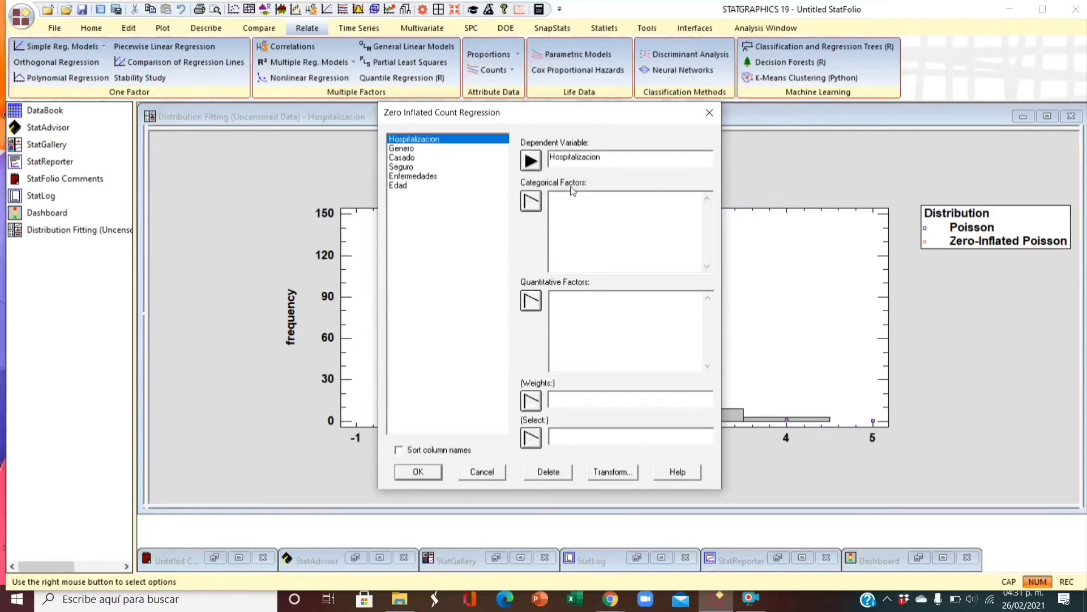
{"action": "left_click", "coordinate": [604, 219]}
{"action": "double_click", "coordinate": [401, 148]}
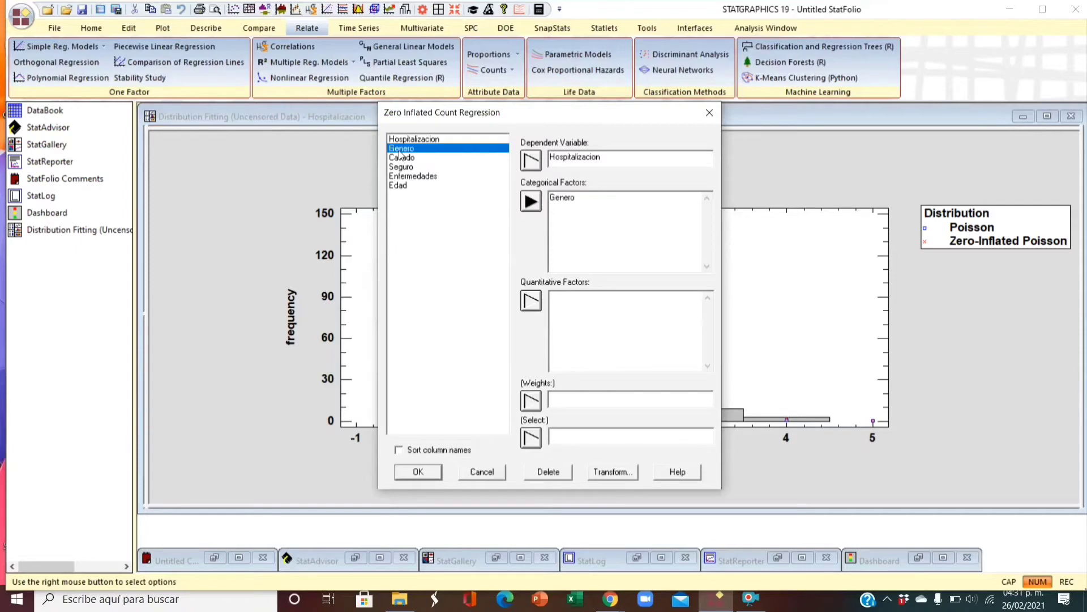
{"action": "double_click", "coordinate": [405, 157]}
{"action": "double_click", "coordinate": [409, 167]}
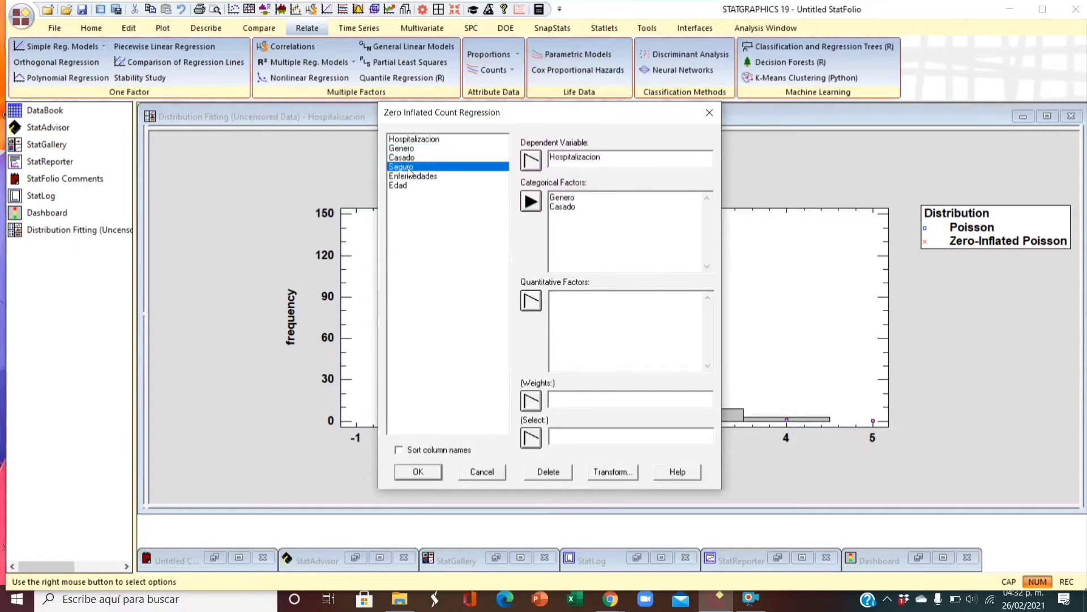
Step: Add Enfermedades and Edad as quantitative factors and accept all five factors for both the count and zero-inflation components
{"action": "left_click", "coordinate": [579, 322]}
{"action": "double_click", "coordinate": [427, 176]}
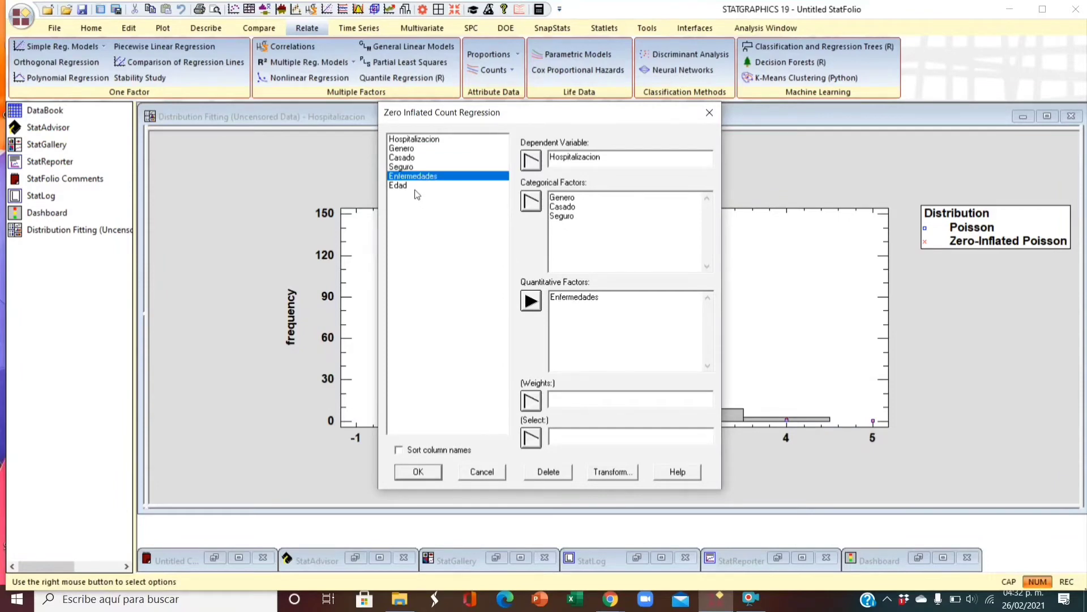
{"action": "double_click", "coordinate": [415, 186]}
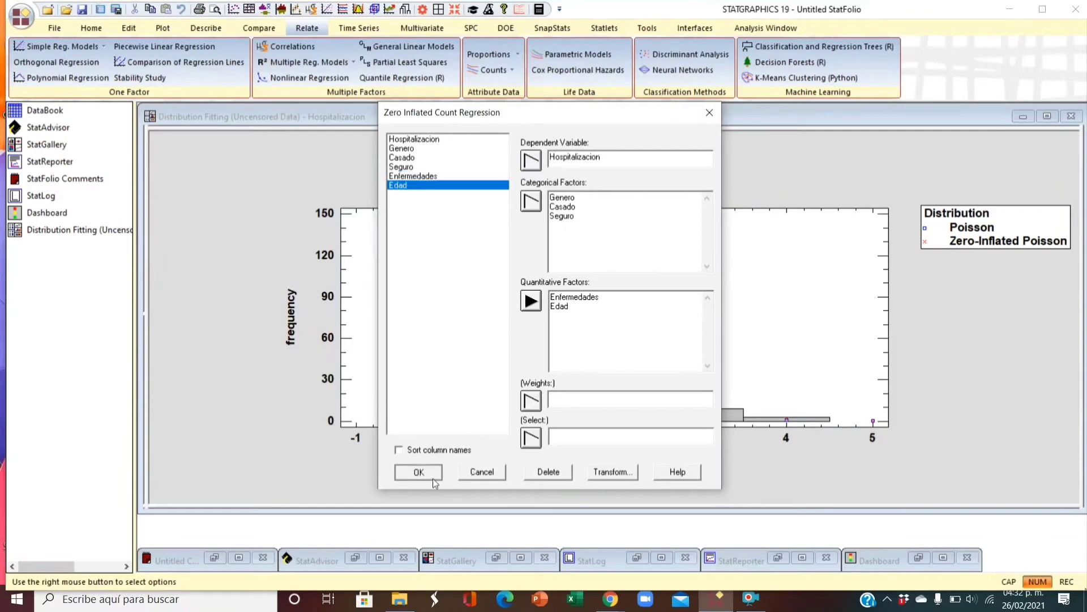
{"action": "left_click", "coordinate": [418, 471]}
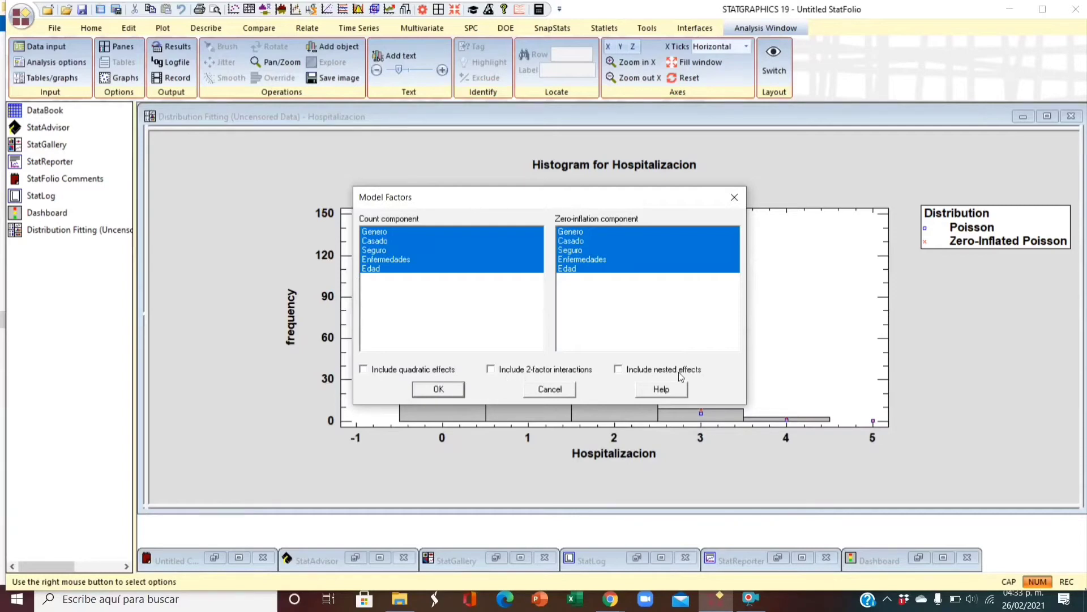
{"action": "left_click", "coordinate": [443, 392]}
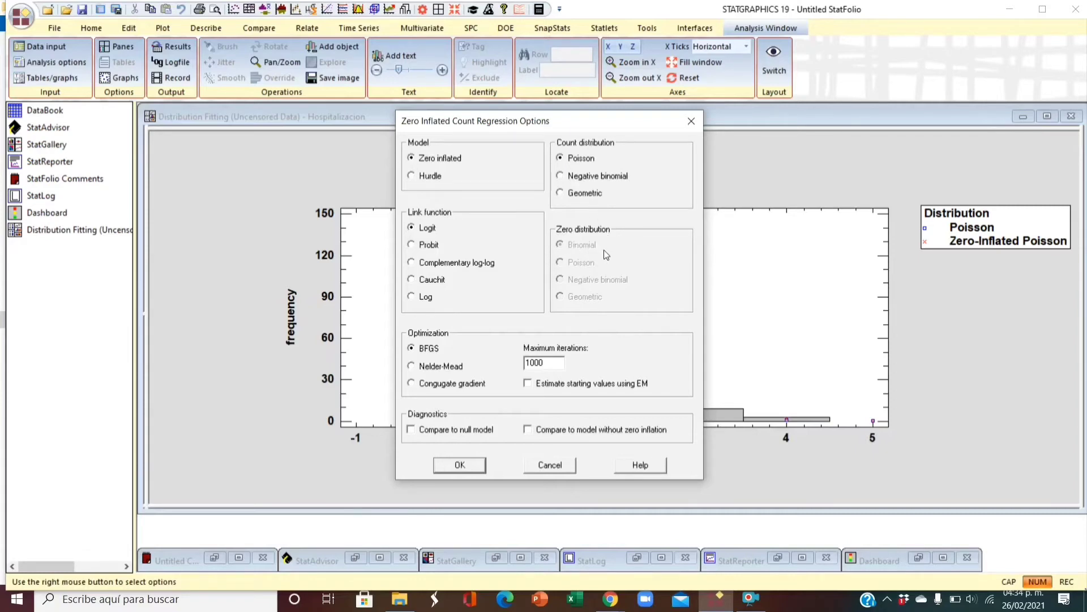
Step: Accept a Zero inflated model with Poisson counts and Logit link, and add the Means Plot to the output
{"action": "left_click", "coordinate": [411, 179]}
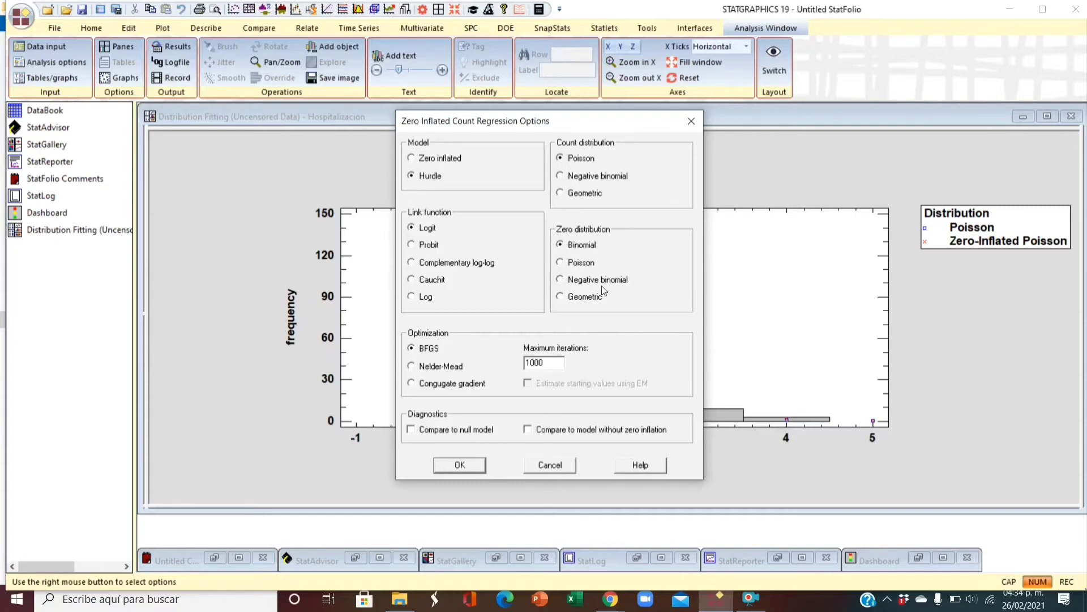
{"action": "left_click", "coordinate": [412, 159]}
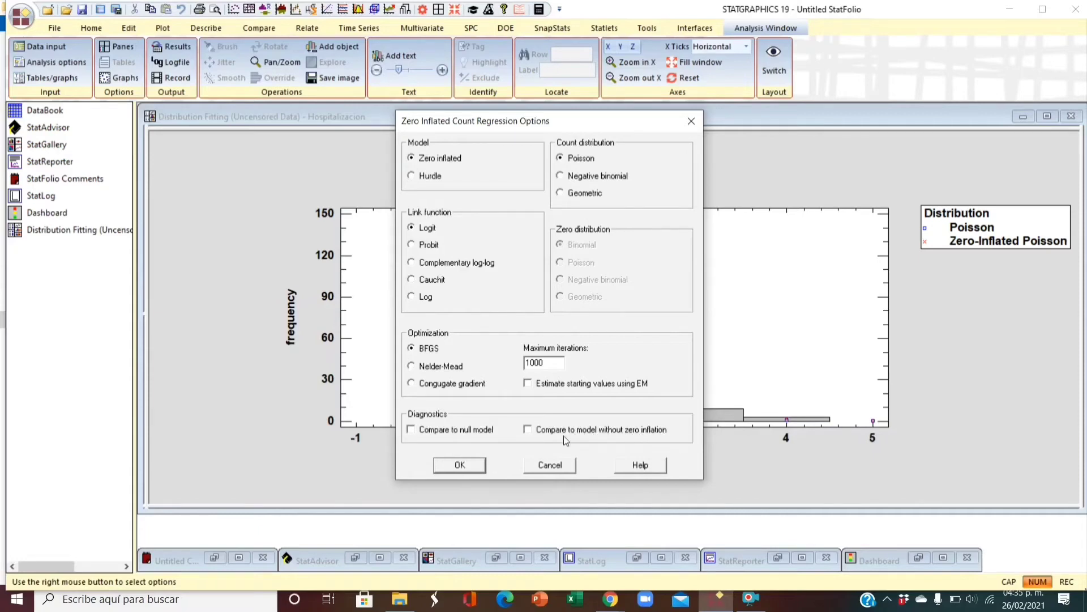
{"action": "left_click", "coordinate": [477, 464]}
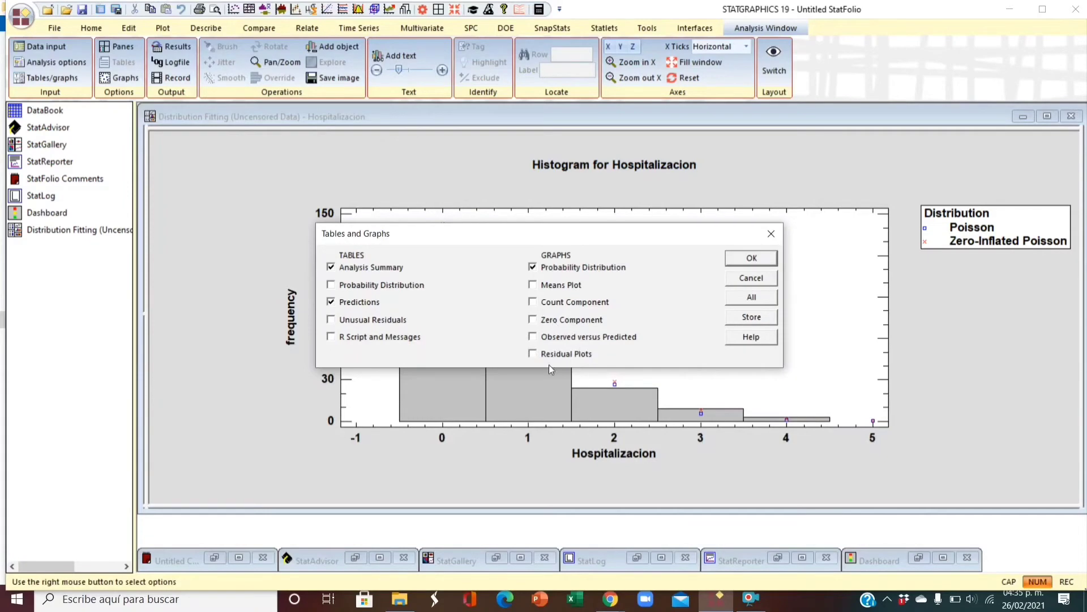
{"action": "left_click", "coordinate": [533, 285]}
{"action": "left_click", "coordinate": [743, 258]}
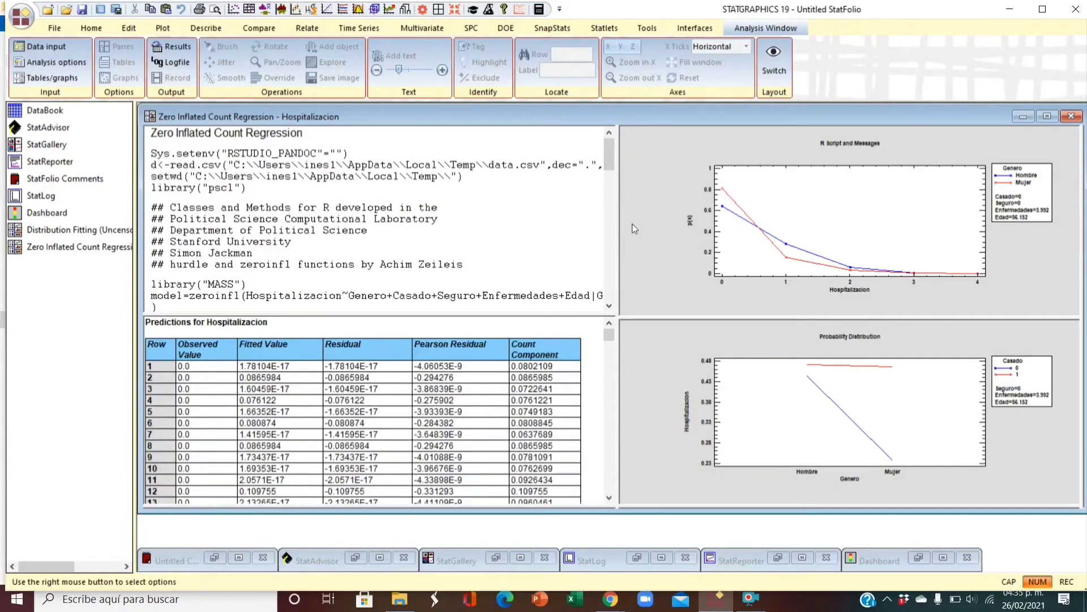
Step: Examine the count and zero-inflation coefficients and their p-values in the enlarged R output, and check the regression options without changing them
{"action": "double_click", "coordinate": [552, 218]}
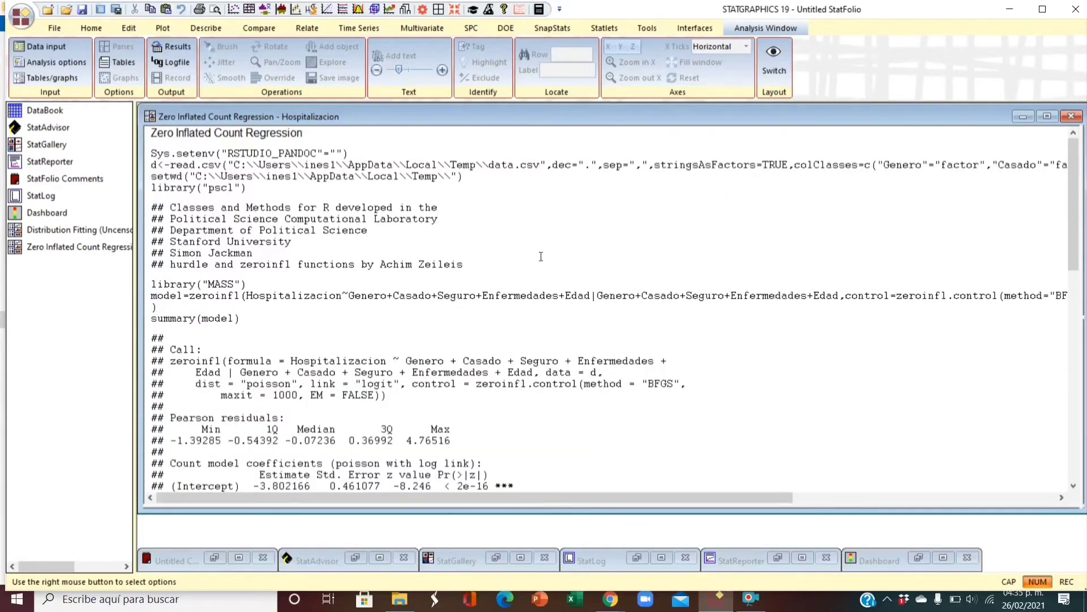
{"action": "scroll", "coordinate": [541, 256], "scroll_direction": "down", "scroll_amount": 5}
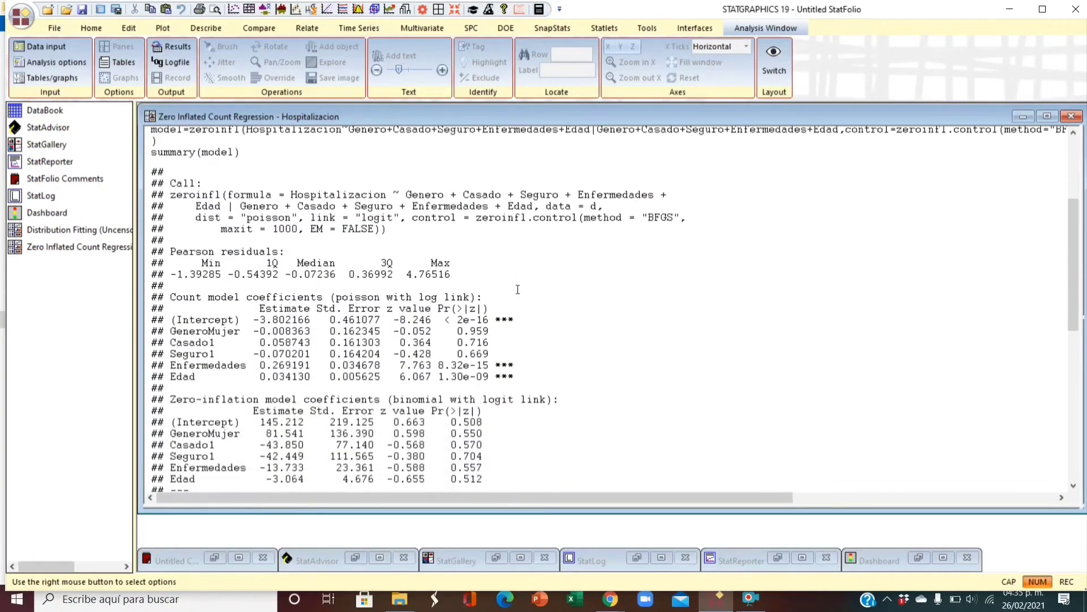
{"action": "scroll", "coordinate": [518, 290], "scroll_direction": "down", "scroll_amount": 1}
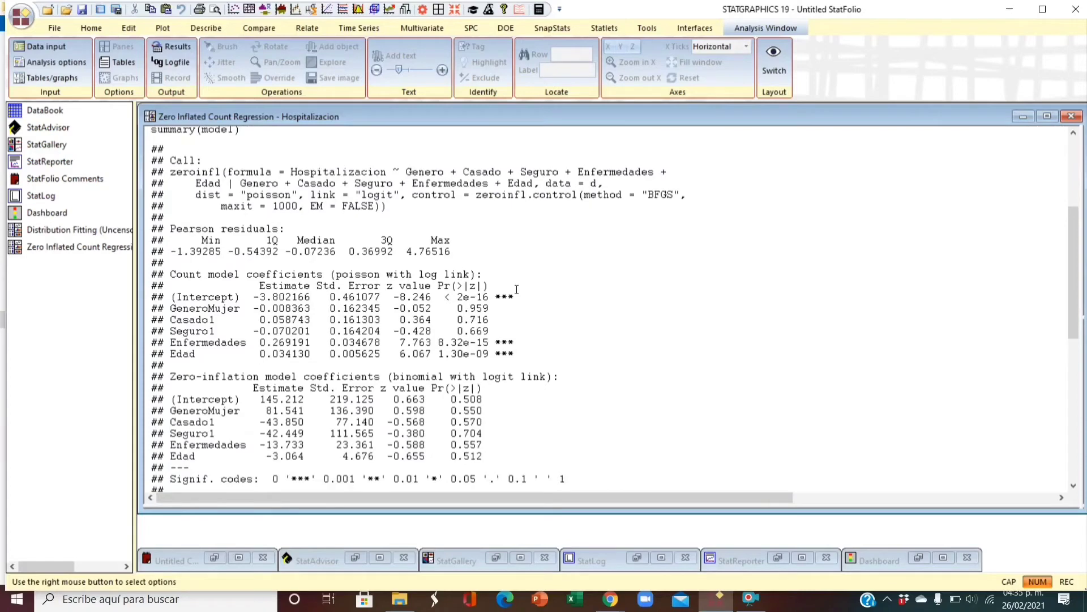
{"action": "scroll", "coordinate": [516, 289], "scroll_direction": "down", "scroll_amount": 2}
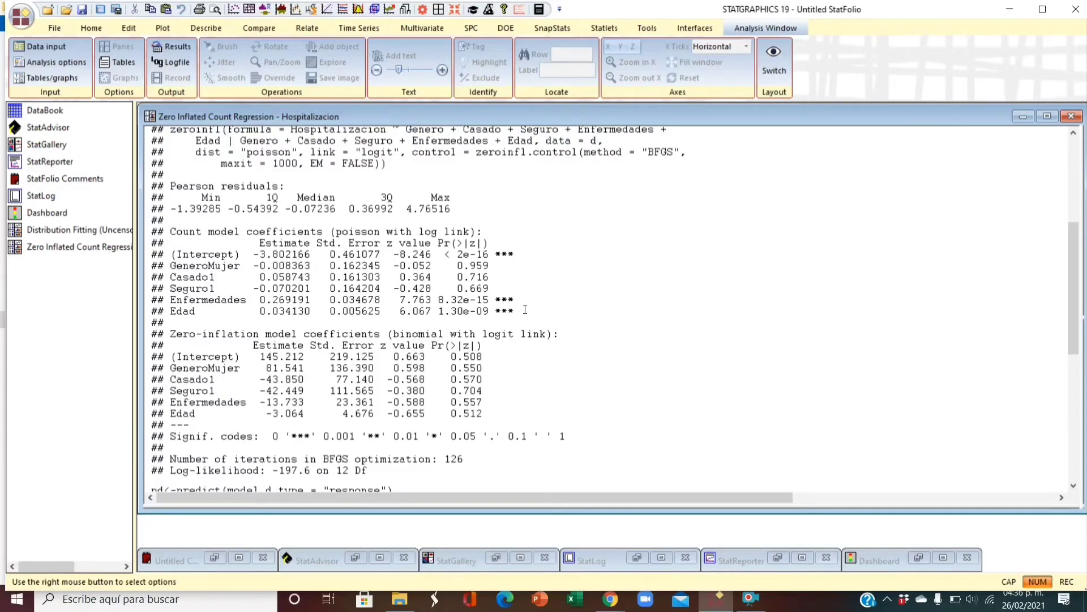
{"action": "left_click_drag", "start_coordinate": [524, 322], "coordinate": [432, 300]}
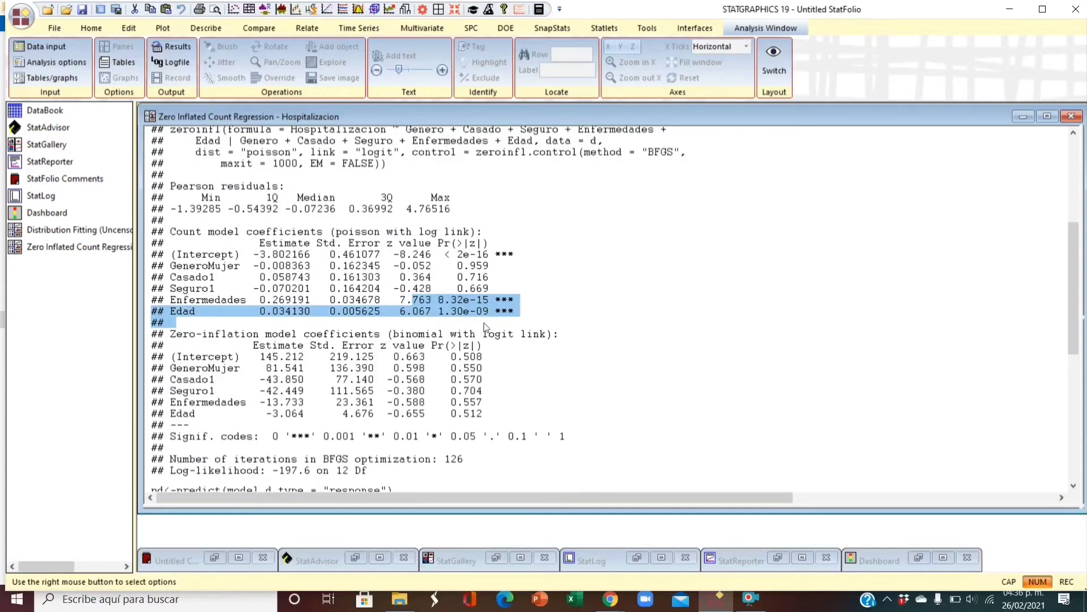
{"action": "left_click", "coordinate": [525, 306]}
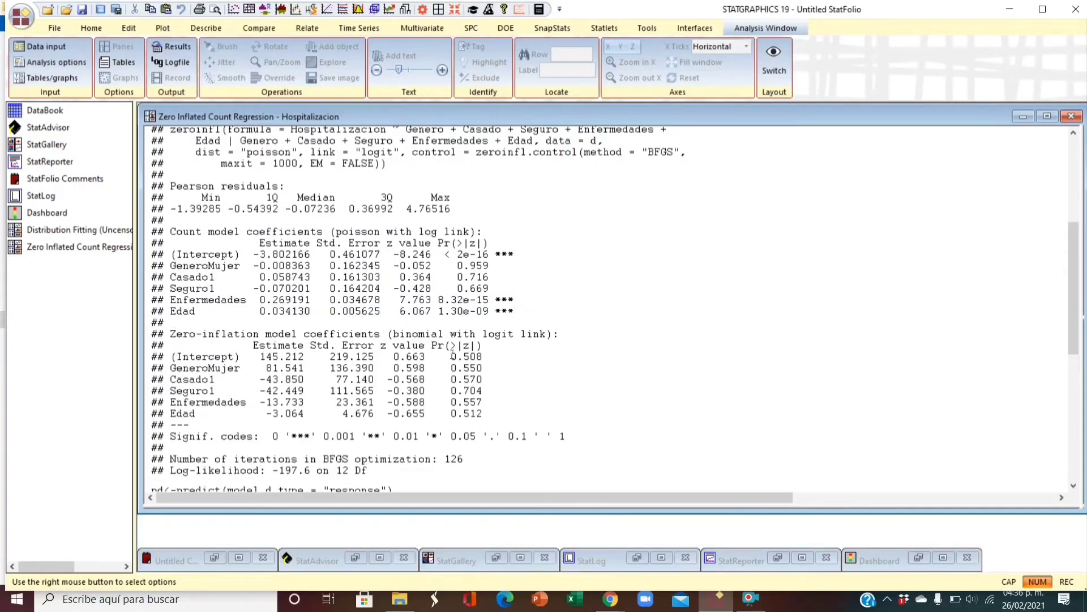
{"action": "left_click_drag", "start_coordinate": [452, 356], "coordinate": [488, 413]}
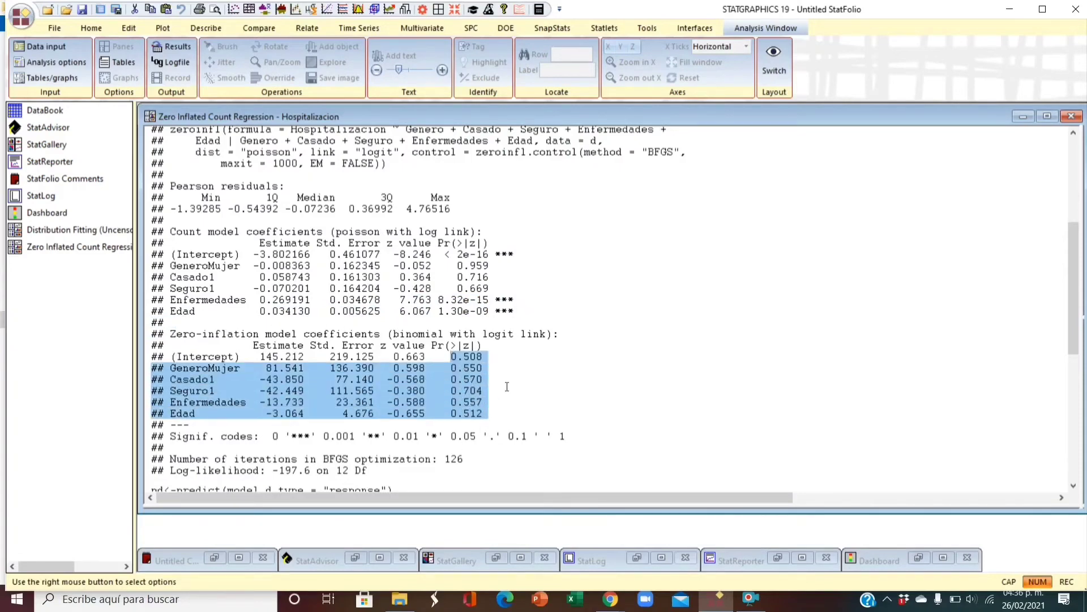
{"action": "left_click", "coordinate": [517, 344]}
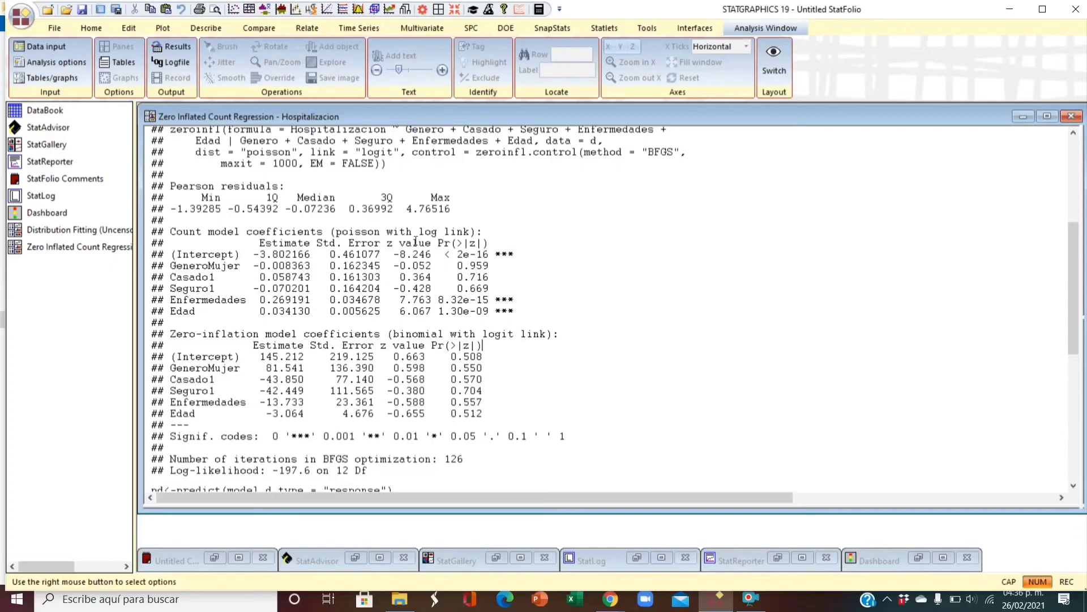
{"action": "left_click", "coordinate": [55, 63]}
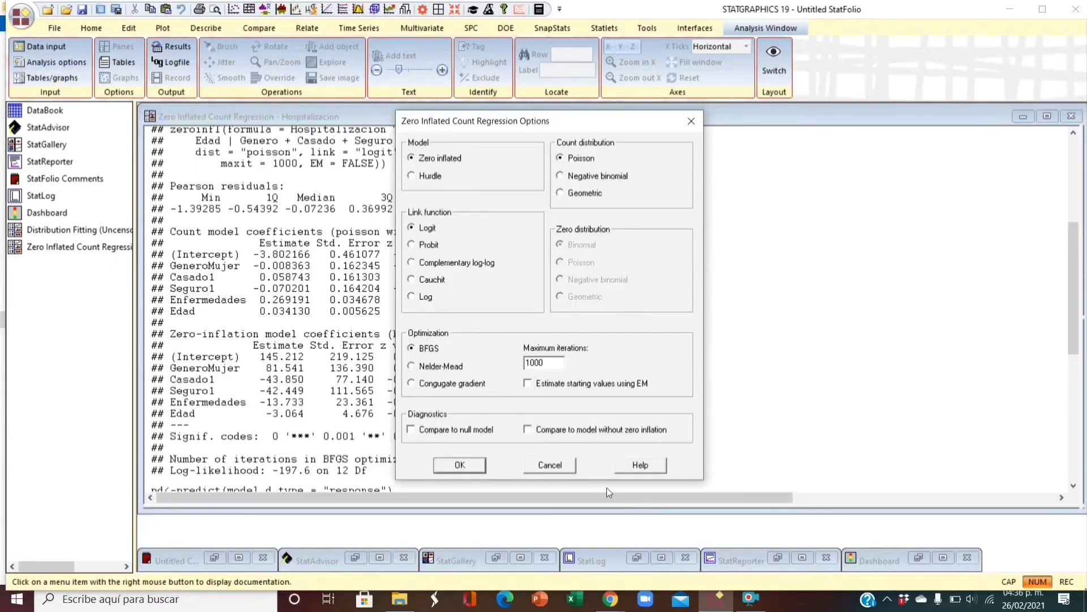
{"action": "left_click", "coordinate": [572, 468]}
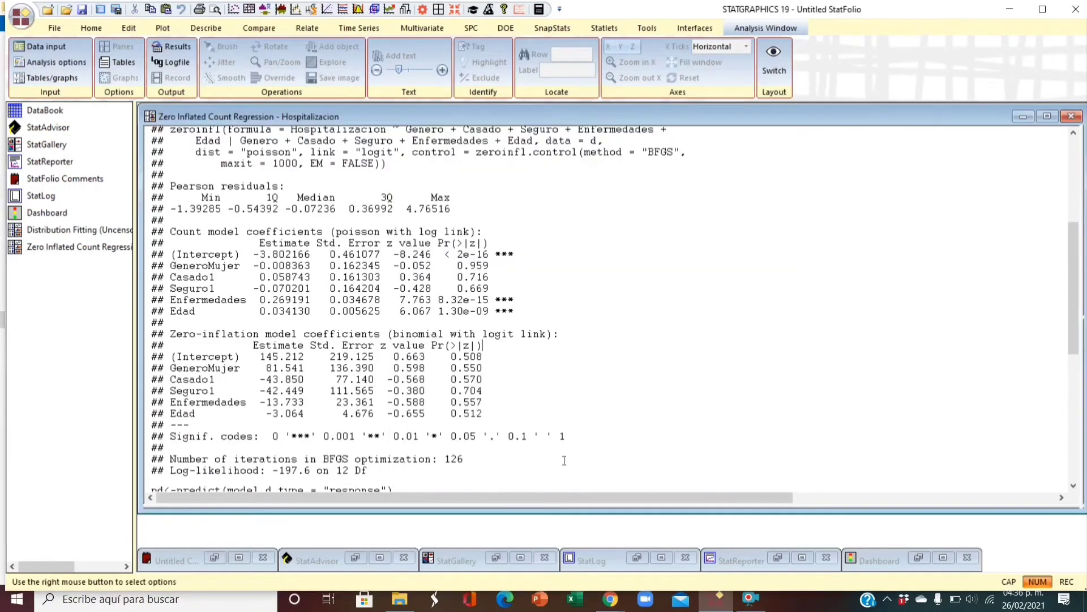
Step: Enlarge the p(x) probability plot for Hospitalizacion and set its plotted factor to Enfermedades
{"action": "left_click", "coordinate": [93, 248]}
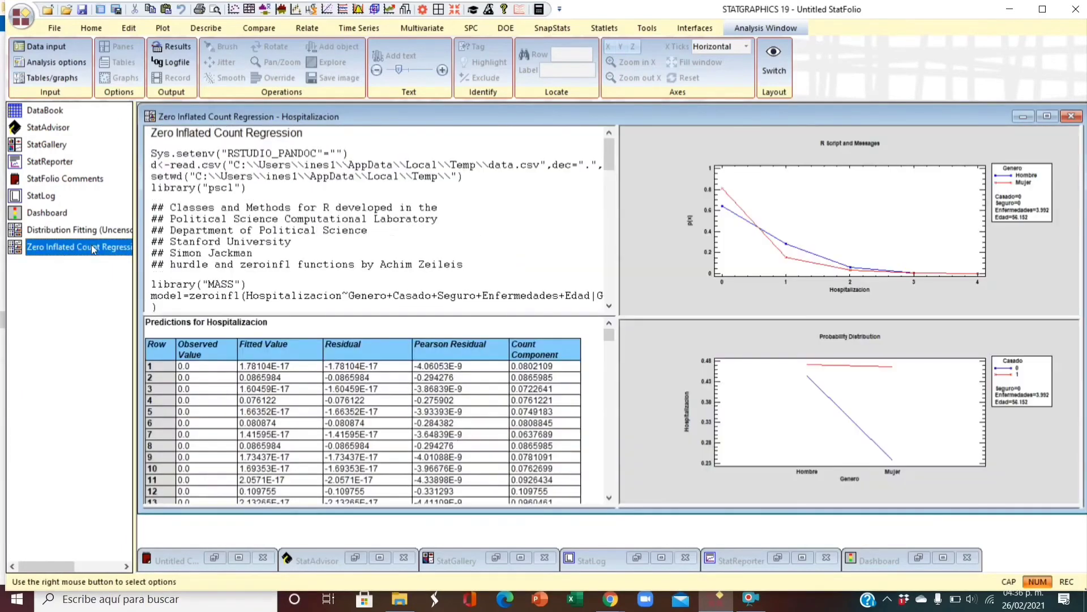
{"action": "double_click", "coordinate": [685, 264]}
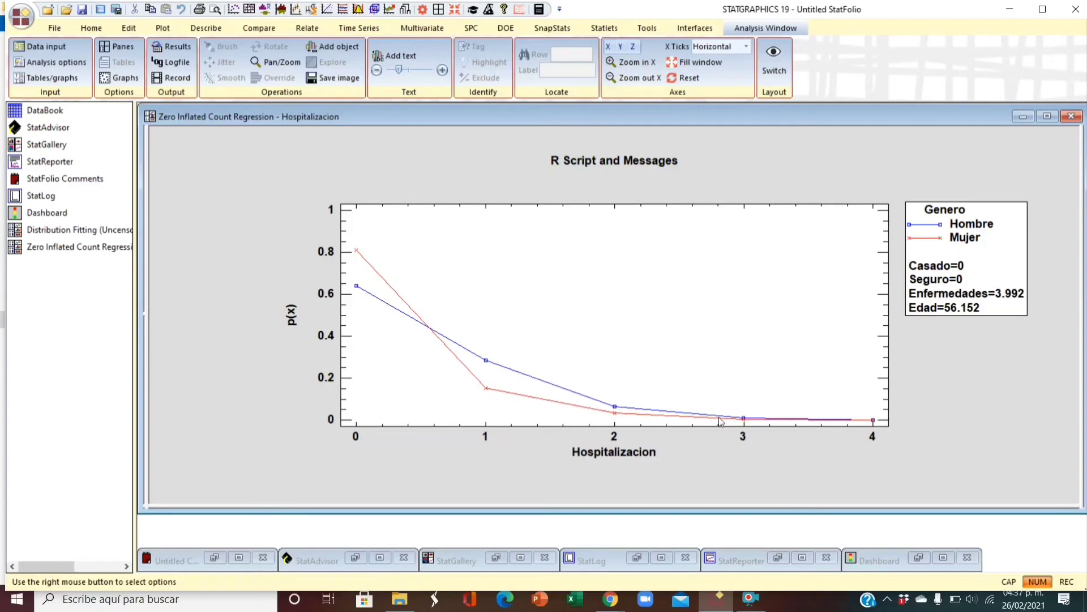
{"action": "right_click", "coordinate": [479, 189]}
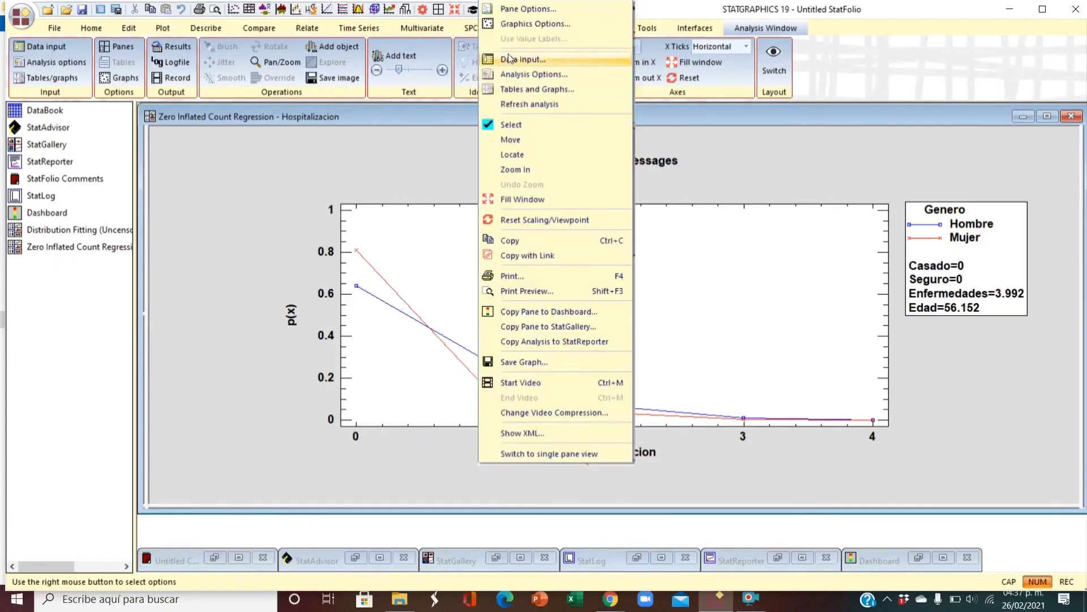
{"action": "left_click", "coordinate": [526, 7]}
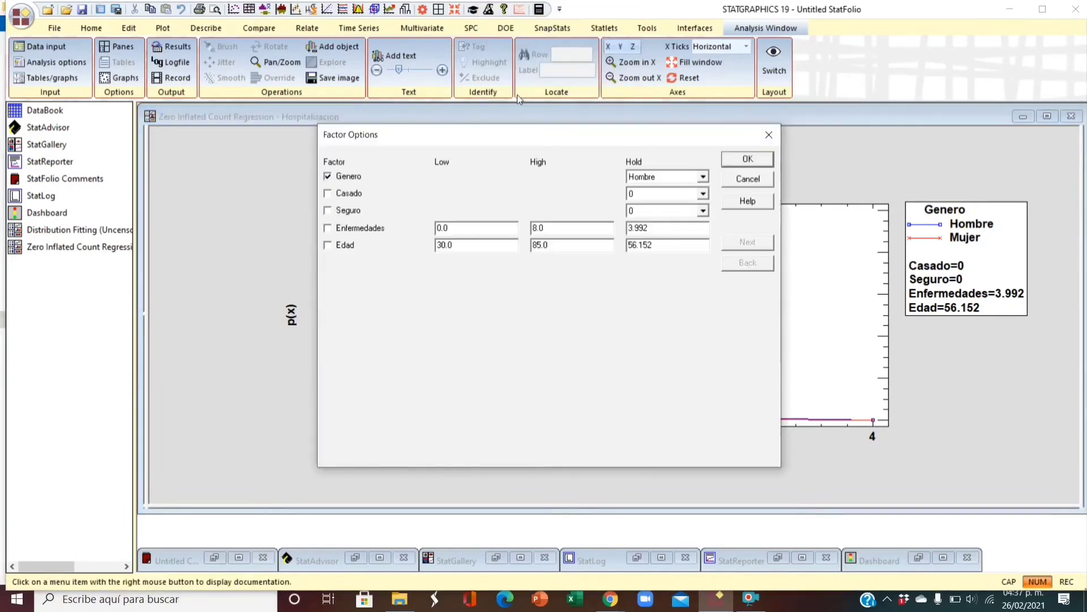
{"action": "left_click", "coordinate": [328, 228]}
{"action": "left_click", "coordinate": [747, 159]}
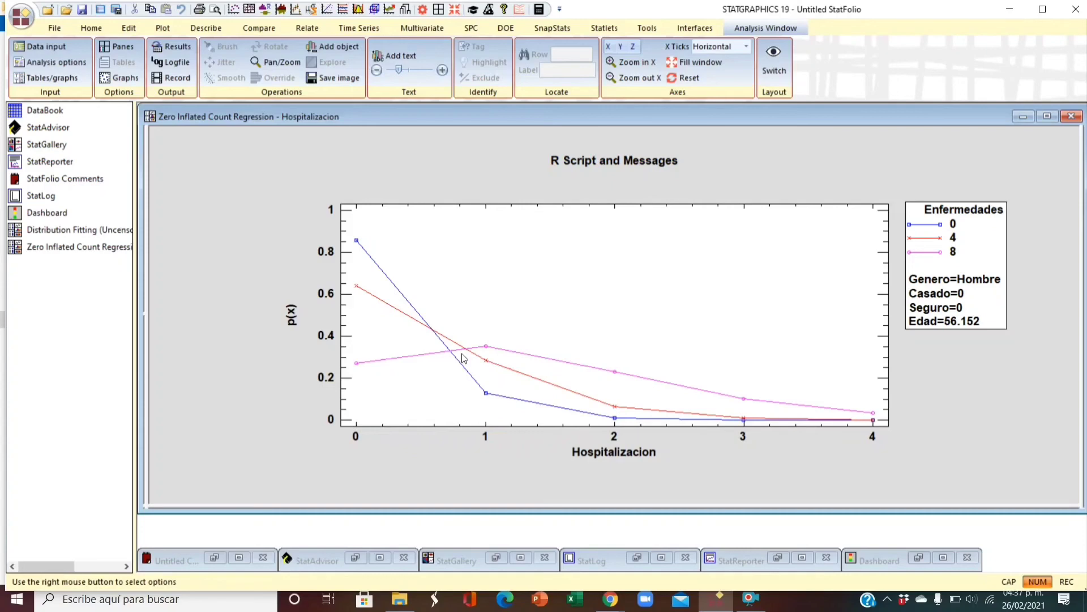
Step: Enlarge the means plot of Hospitalizacion and set its plotted factors to Enfermedades and Edad
{"action": "double_click", "coordinate": [202, 202]}
{"action": "double_click", "coordinate": [617, 393]}
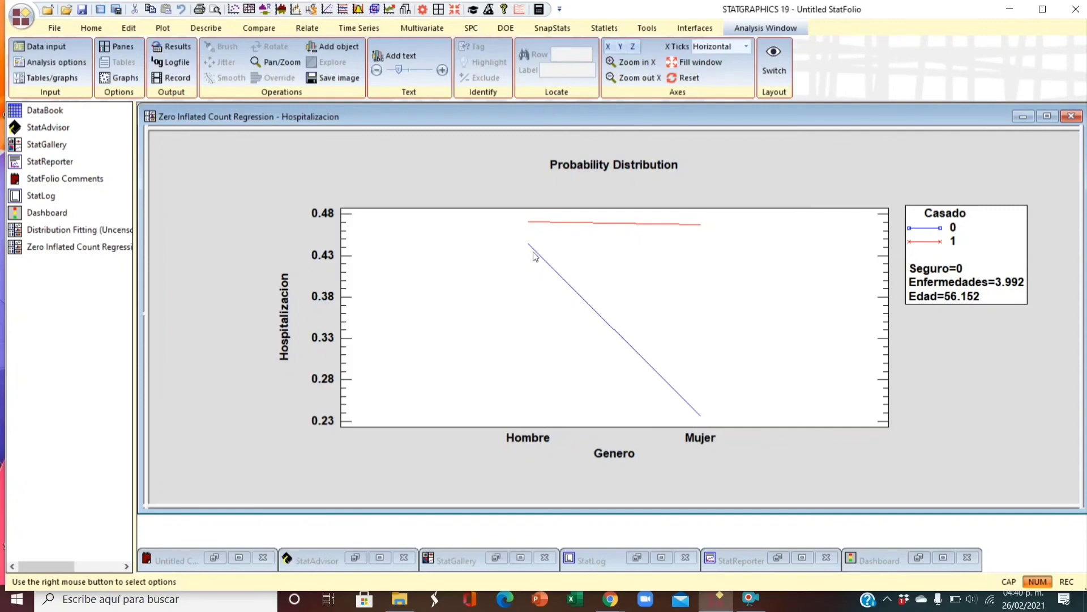
{"action": "right_click", "coordinate": [494, 197]}
{"action": "left_click", "coordinate": [518, 18]}
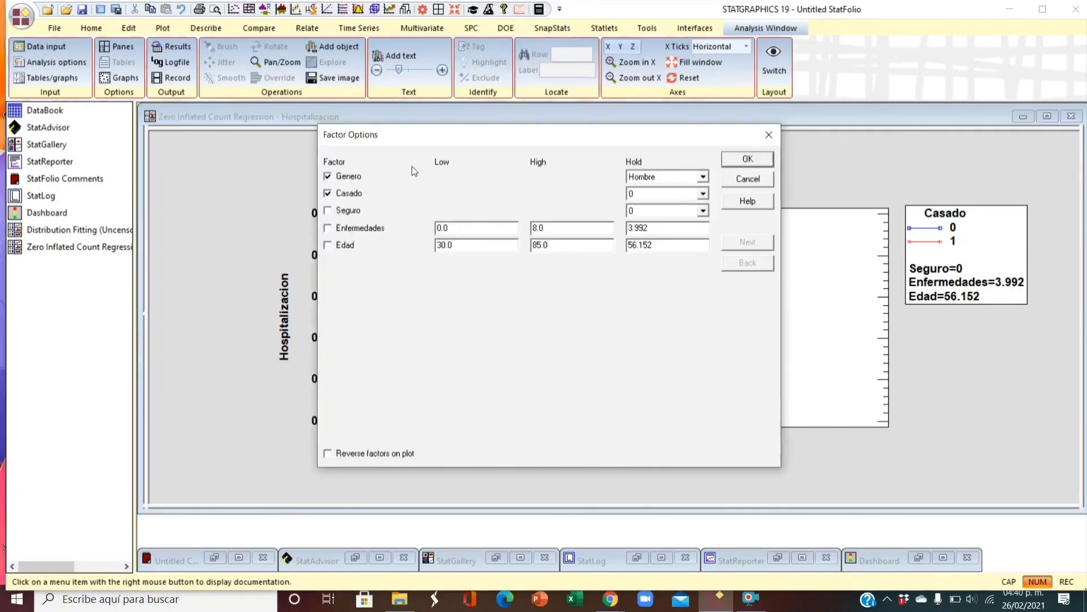
{"action": "left_click", "coordinate": [329, 247]}
{"action": "left_click", "coordinate": [748, 159]}
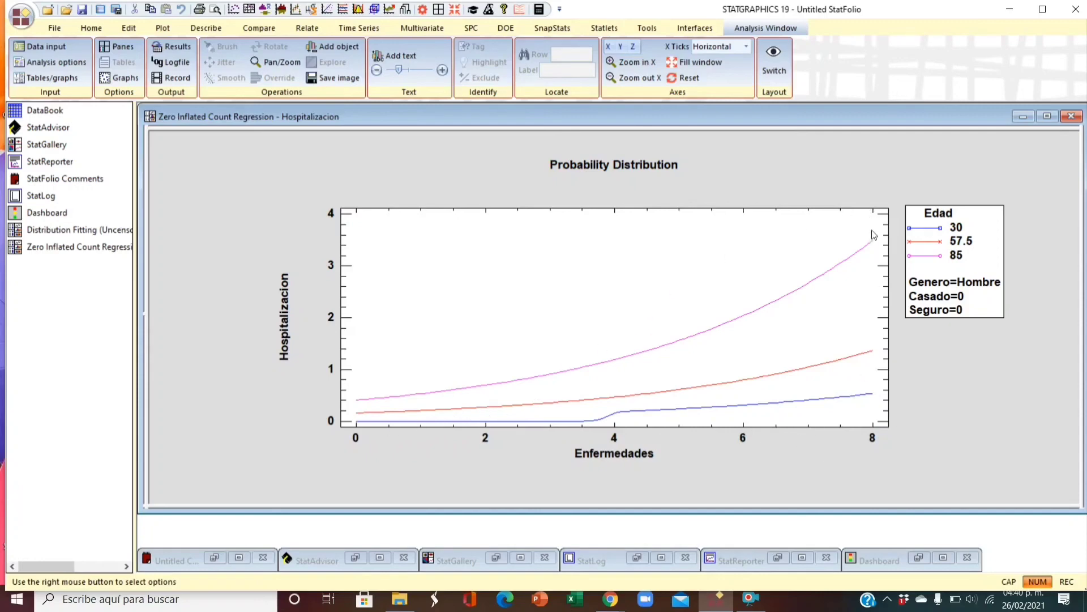
Step: Reverse the Enfermedades and Edad factors on the means plot
{"action": "right_click", "coordinate": [830, 179]}
{"action": "left_click", "coordinate": [891, 12]}
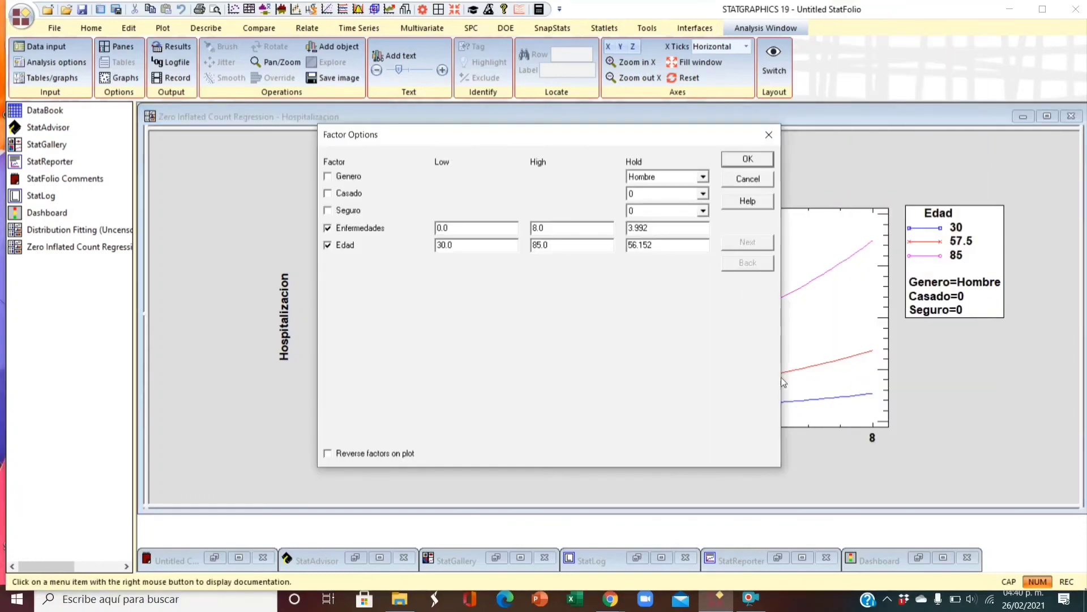
{"action": "left_click", "coordinate": [334, 455]}
{"action": "left_click", "coordinate": [748, 159]}
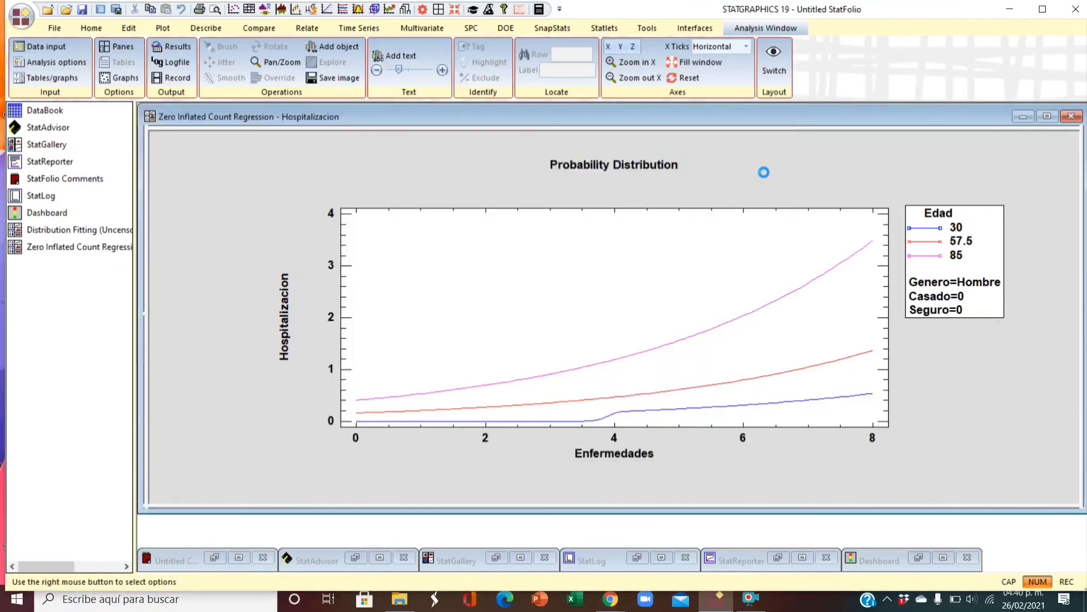